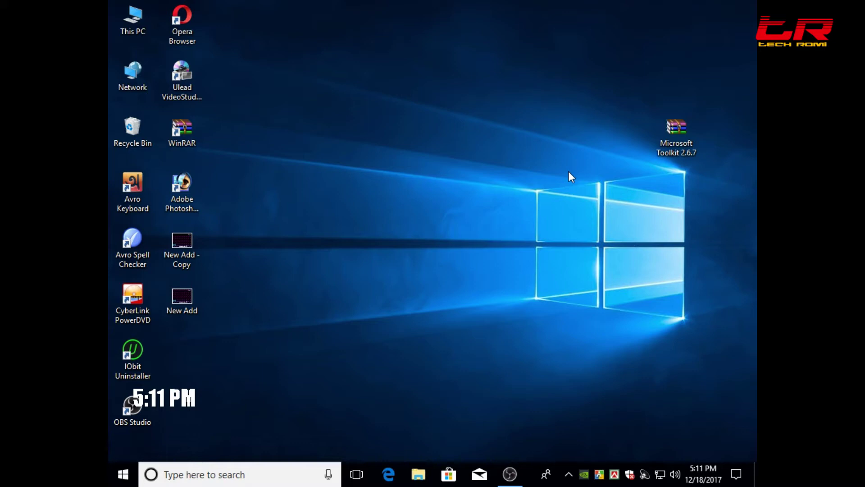
{"action": "left_click_drag", "start_coordinate": [633, 75], "coordinate": [708, 171]}
{"action": "left_click_drag", "start_coordinate": [626, 104], "coordinate": [707, 176]}
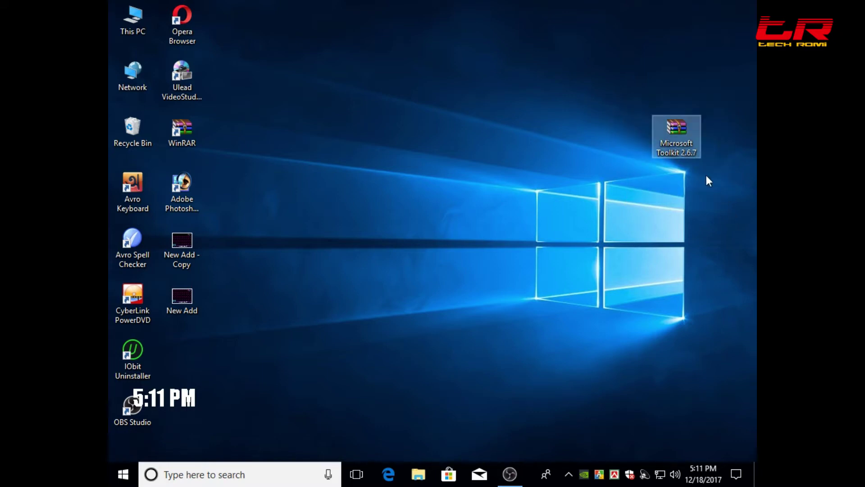
{"action": "left_click", "coordinate": [623, 161]}
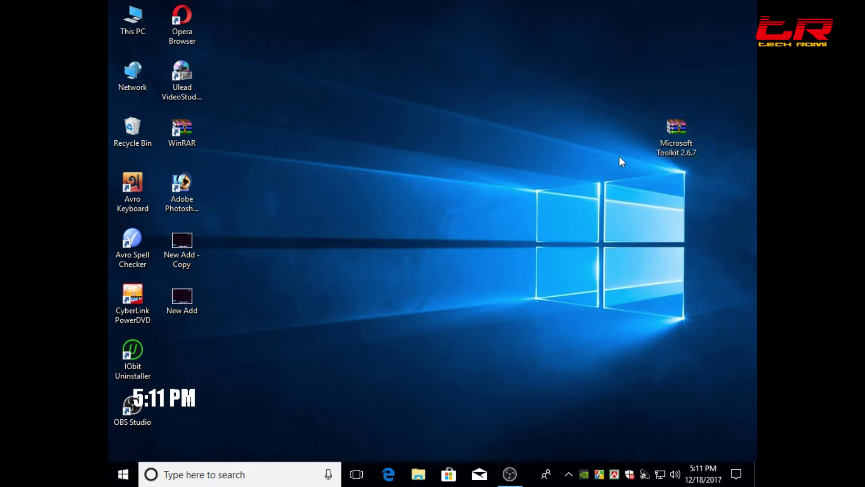
Open the Microsoft Toolkit 2.6.7 archive on the desktop and run Microsoft Toolkit.exe from its folder, allowing it to make changes.
{"action": "double_click", "coordinate": [680, 147]}
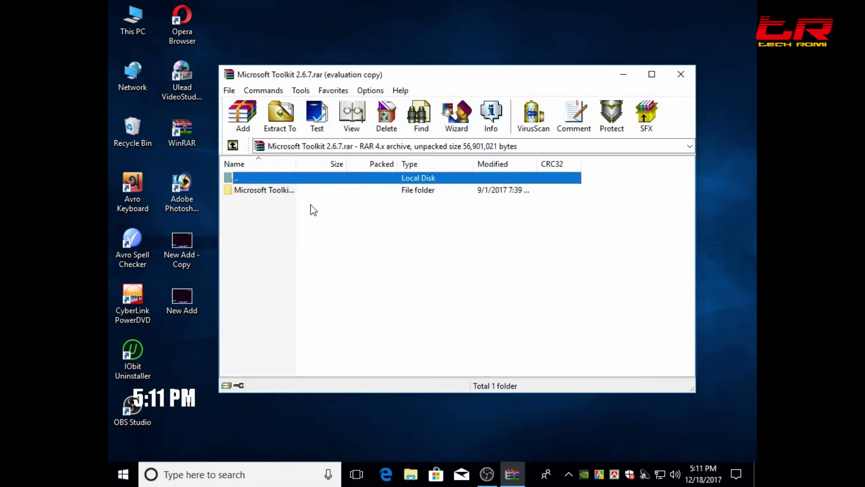
{"action": "double_click", "coordinate": [264, 190]}
{"action": "double_click", "coordinate": [271, 190]}
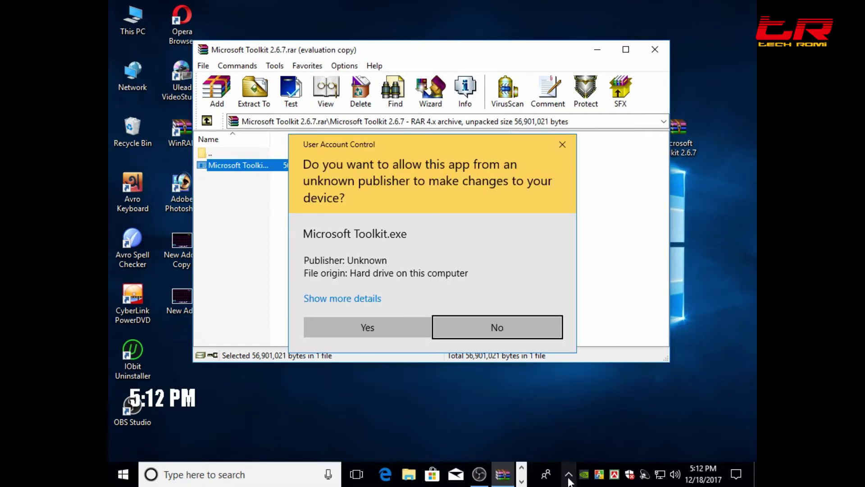
{"action": "left_click", "coordinate": [398, 332]}
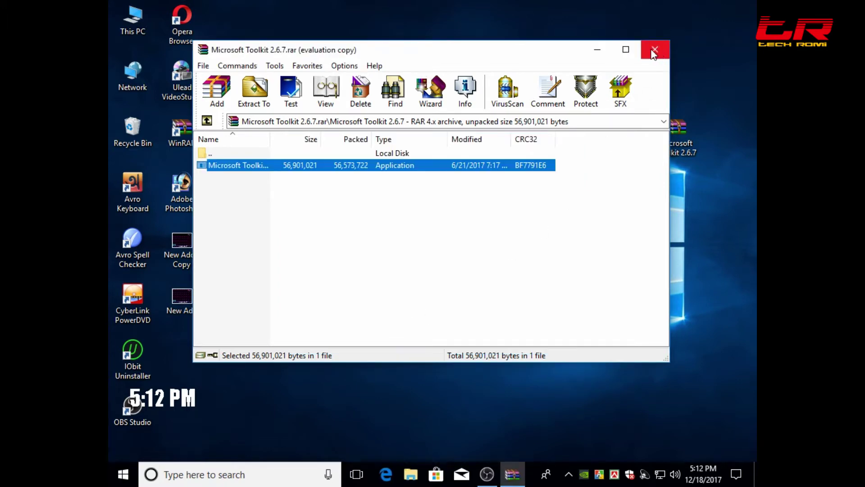
{"action": "left_click_drag", "start_coordinate": [530, 50], "coordinate": [556, 138]}
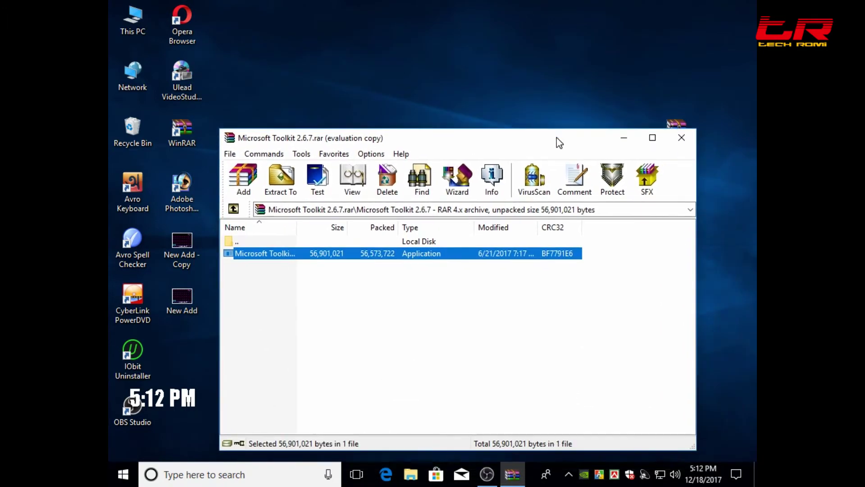
{"action": "right_click", "coordinate": [411, 43]}
{"action": "left_click", "coordinate": [444, 80]}
{"action": "right_click", "coordinate": [346, 34]}
{"action": "left_click", "coordinate": [370, 71]}
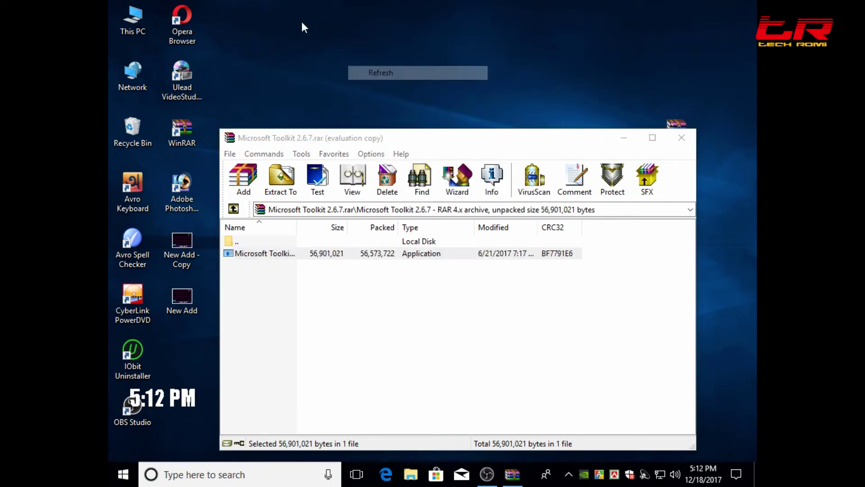
{"action": "right_click", "coordinate": [301, 22]}
{"action": "left_click", "coordinate": [350, 68]}
{"action": "left_click_drag", "start_coordinate": [494, 138], "coordinate": [475, 62]}
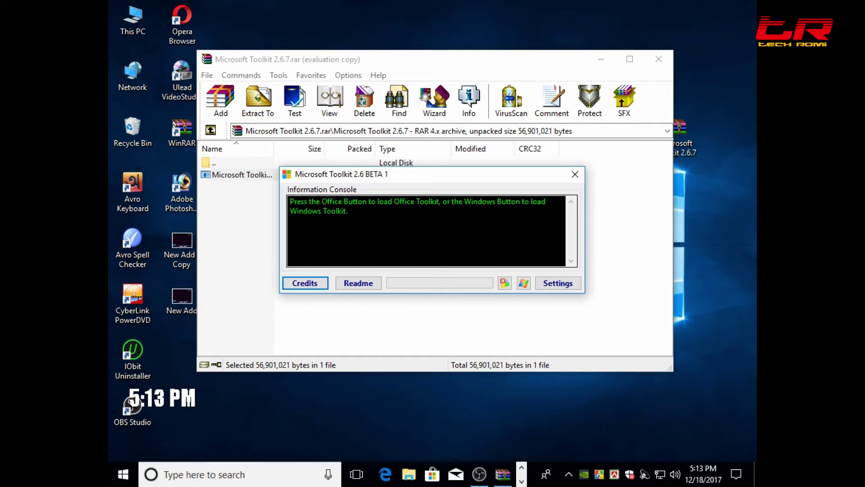
Load the Windows Toolkit after a look at the Office Toolkit, and select AutoKMS as the activation tool.
{"action": "left_click", "coordinate": [504, 284]}
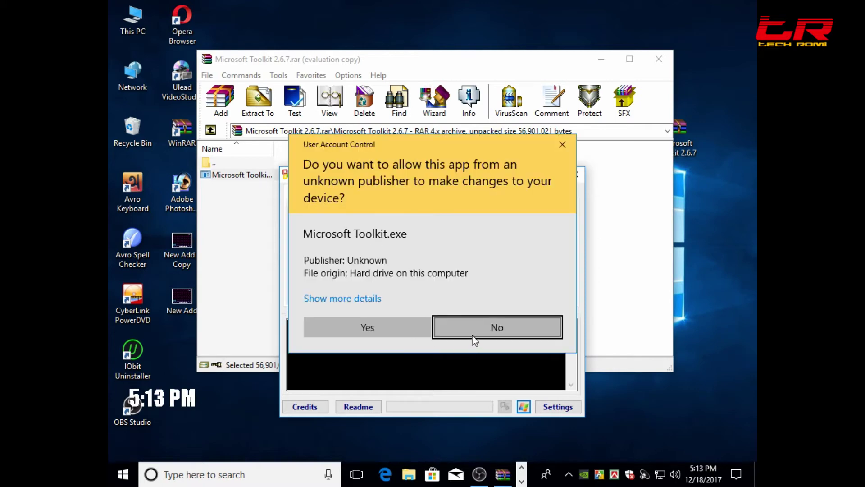
{"action": "left_click", "coordinate": [521, 343]}
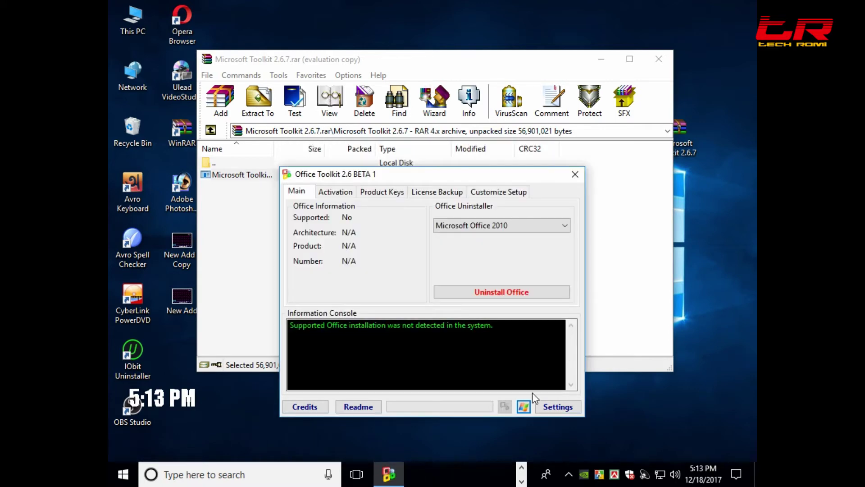
{"action": "left_click", "coordinate": [522, 407]}
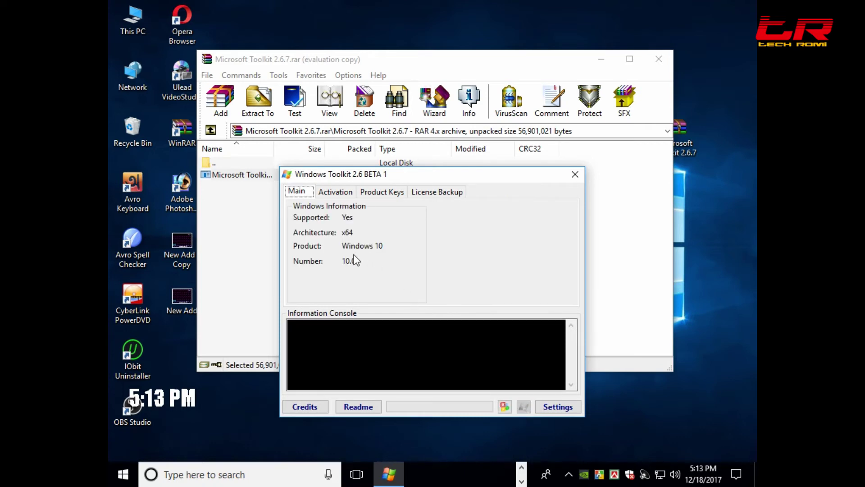
{"action": "left_click", "coordinate": [334, 193]}
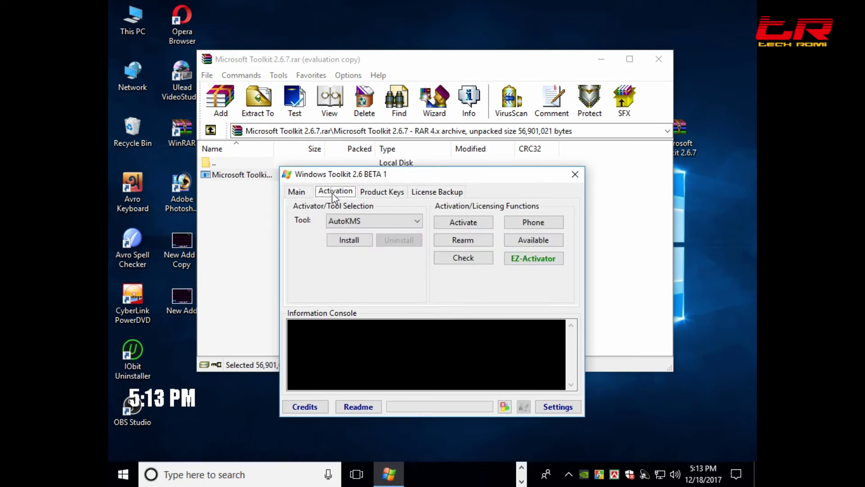
{"action": "left_click", "coordinate": [359, 220]}
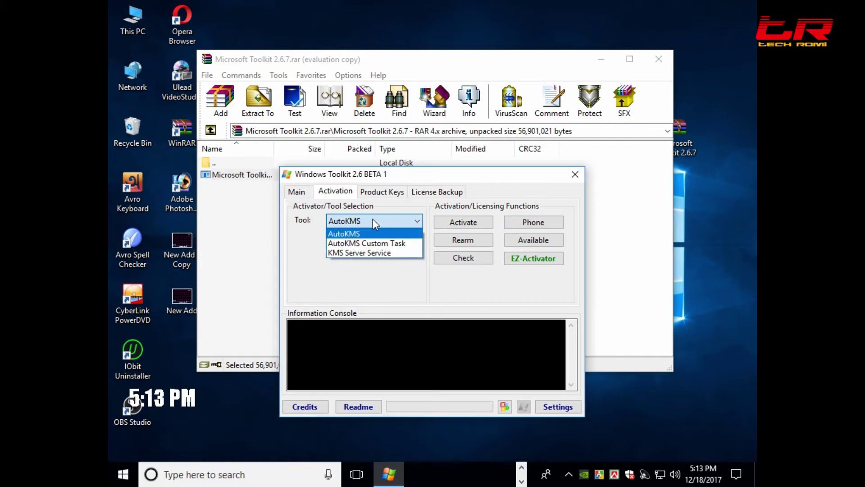
{"action": "left_click", "coordinate": [370, 231]}
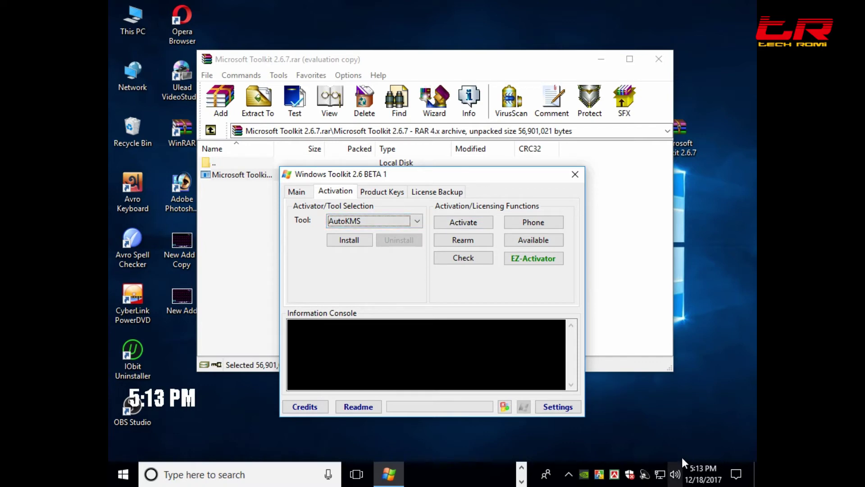
Disconnect the Broadband Connection in the dial-up network settings and close the settings window.
{"action": "left_click", "coordinate": [662, 473]}
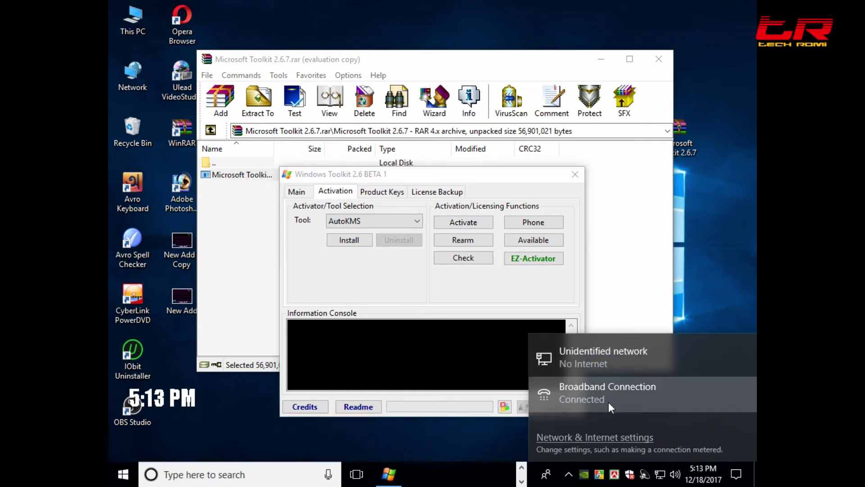
{"action": "left_click", "coordinate": [596, 396]}
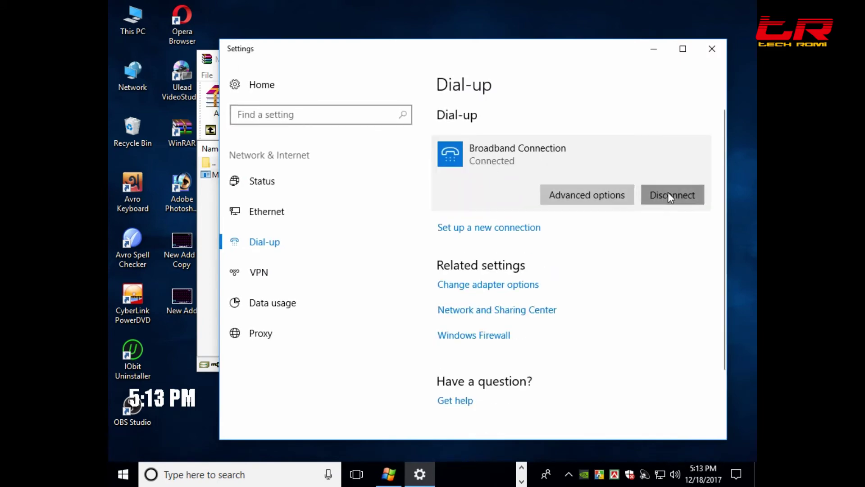
{"action": "left_click", "coordinate": [670, 195]}
{"action": "left_click", "coordinate": [712, 48]}
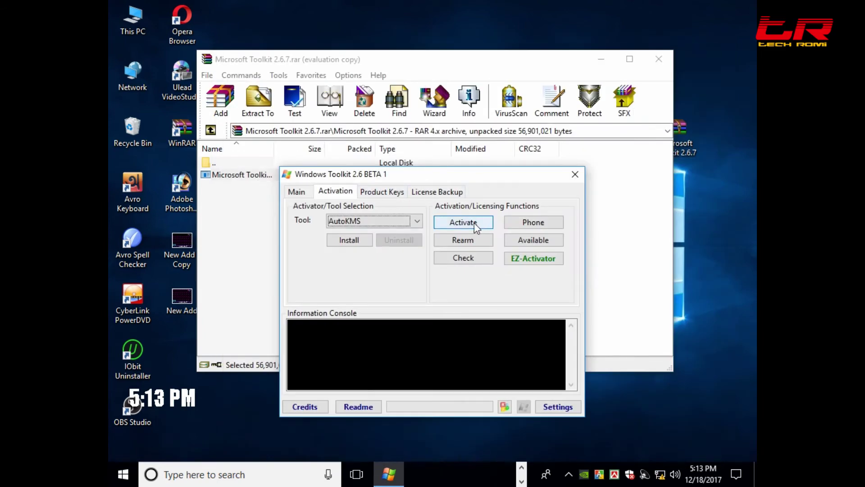
Run the toolkit's Activate function and set the Windows 10 product key edition to Professional.
{"action": "left_click", "coordinate": [474, 222]}
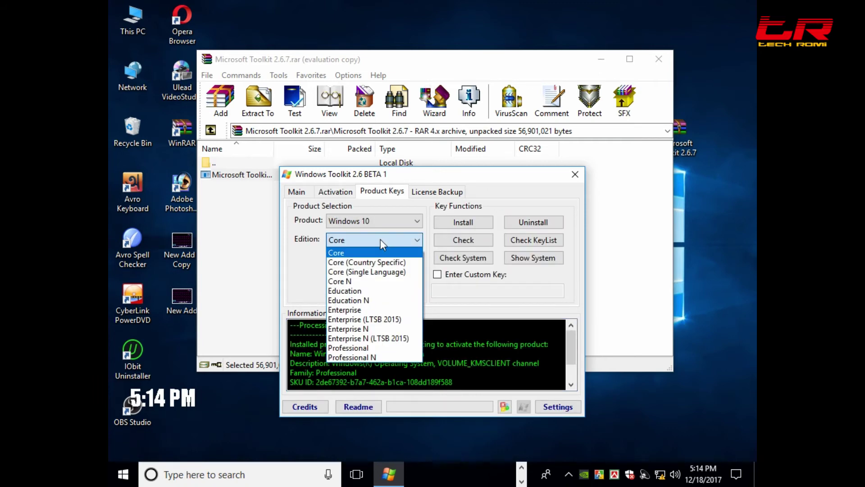
{"action": "left_click", "coordinate": [367, 349]}
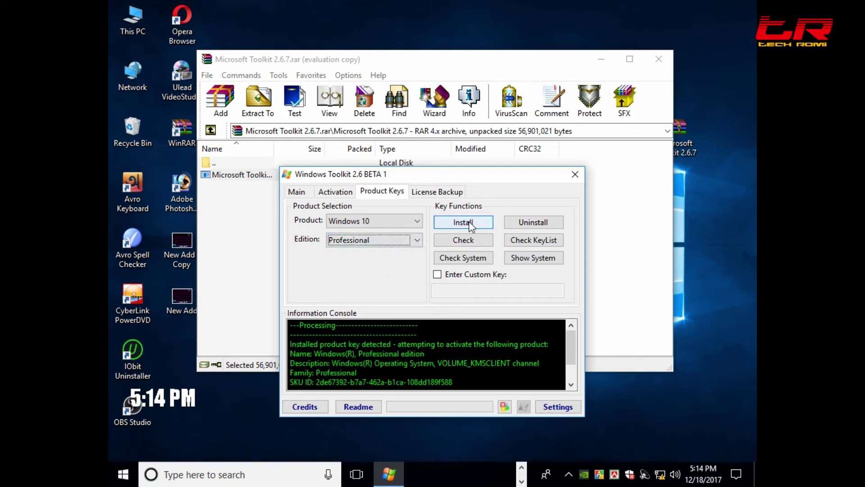
{"action": "left_click", "coordinate": [341, 192]}
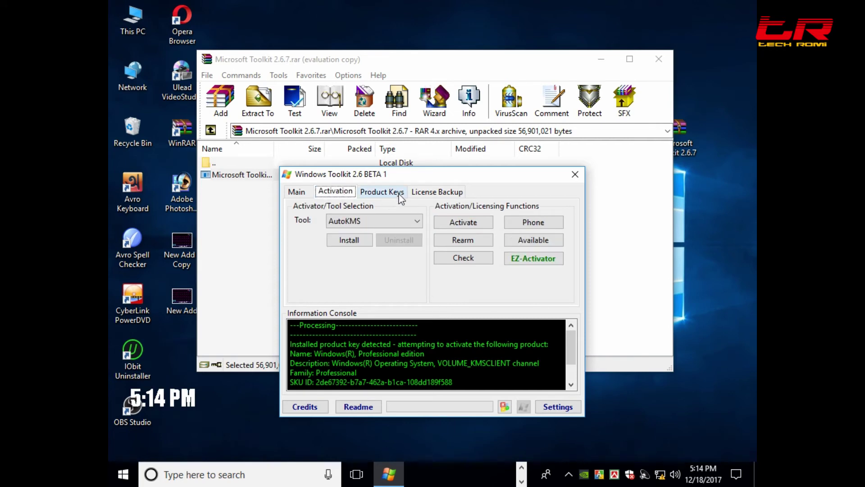
{"action": "left_click", "coordinate": [401, 193]}
{"action": "left_click", "coordinate": [335, 191]}
{"action": "left_click", "coordinate": [296, 191]}
{"action": "left_click", "coordinate": [351, 192]}
Close the toolkit, dismiss the RunDLL error, and close the archive window to return to a refreshed desktop.
{"action": "left_click", "coordinate": [575, 174]}
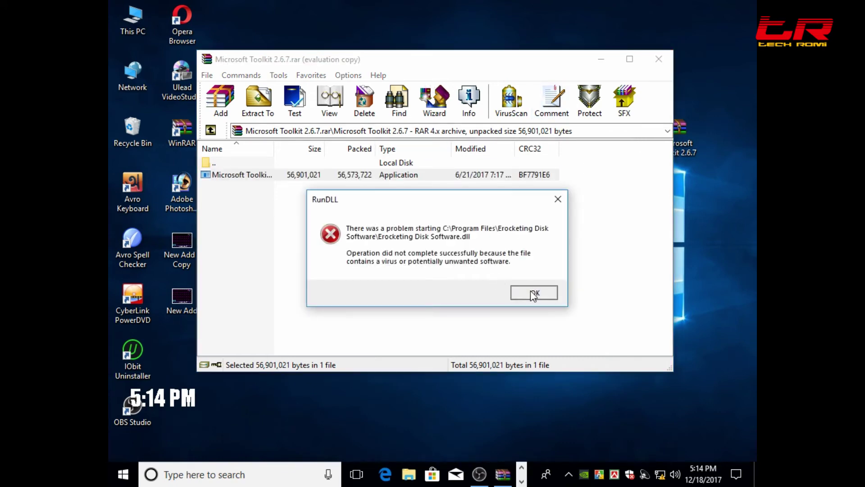
{"action": "left_click", "coordinate": [533, 293]}
{"action": "left_click", "coordinate": [658, 59]}
{"action": "right_click", "coordinate": [305, 234]}
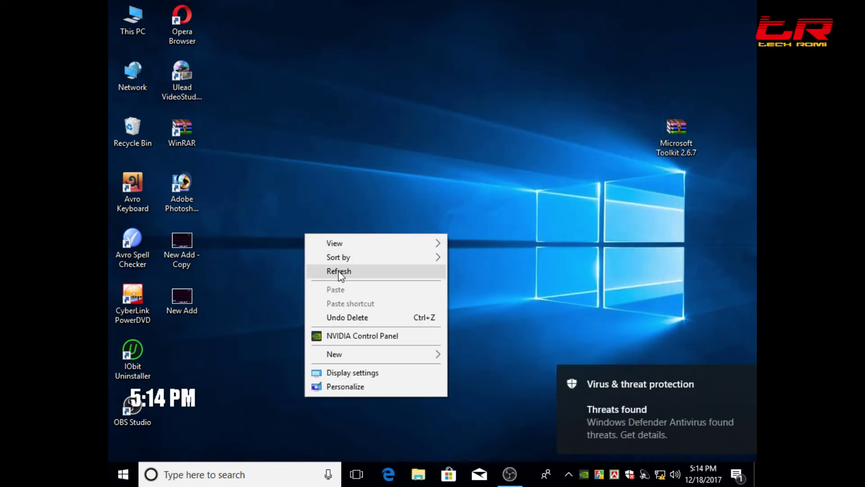
{"action": "left_click", "coordinate": [339, 273]}
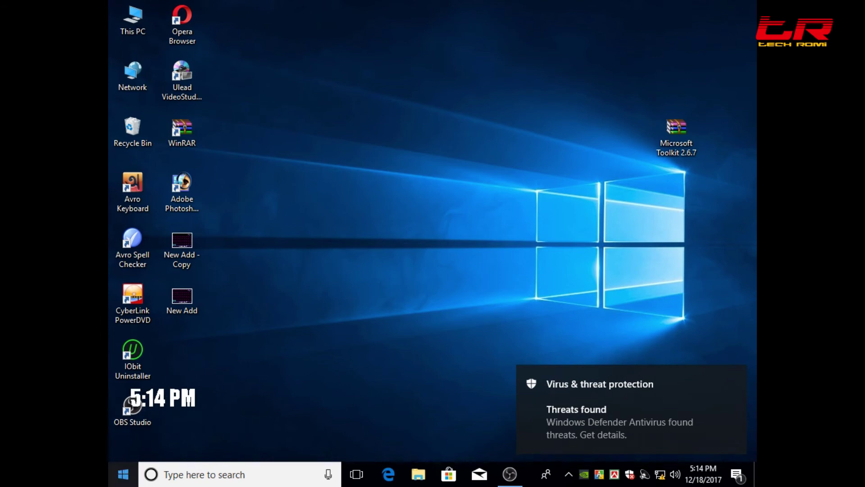
Open Windows Settings and go to the Activation page under Update & Security.
{"action": "left_click", "coordinate": [122, 473]}
{"action": "left_click", "coordinate": [123, 416]}
{"action": "scroll", "coordinate": [403, 414], "scroll_direction": "down", "scroll_amount": 3}
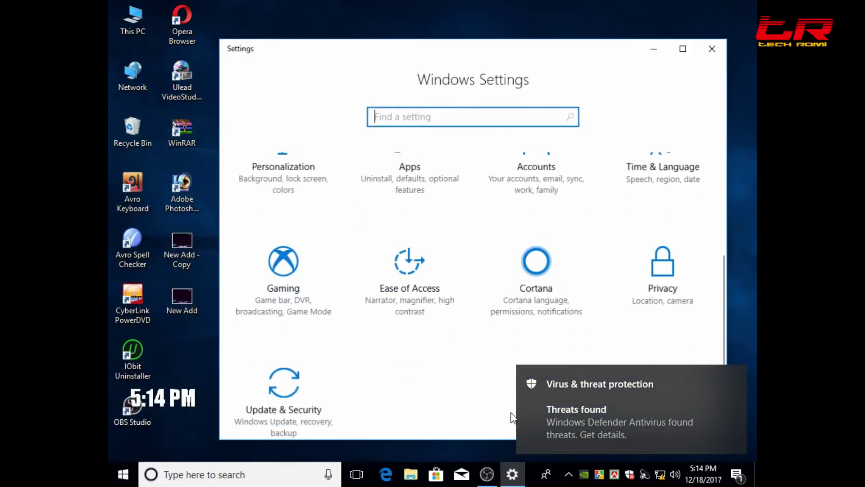
{"action": "scroll", "coordinate": [269, 200], "scroll_direction": "up", "scroll_amount": 5}
{"action": "scroll", "coordinate": [393, 293], "scroll_direction": "down", "scroll_amount": 4}
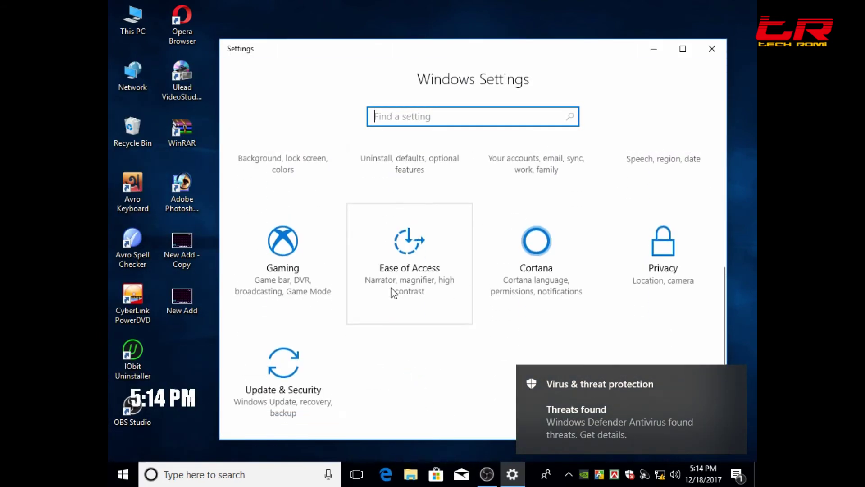
{"action": "scroll", "coordinate": [575, 299], "scroll_direction": "up", "scroll_amount": 4}
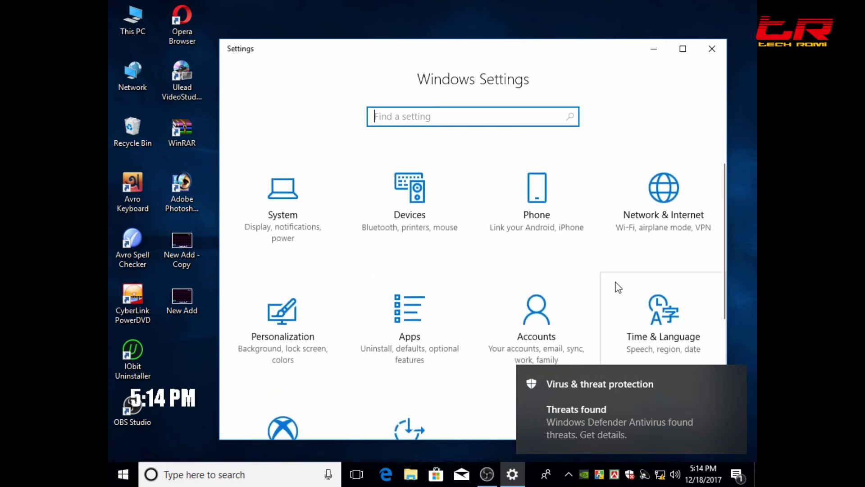
{"action": "left_click", "coordinate": [299, 229]}
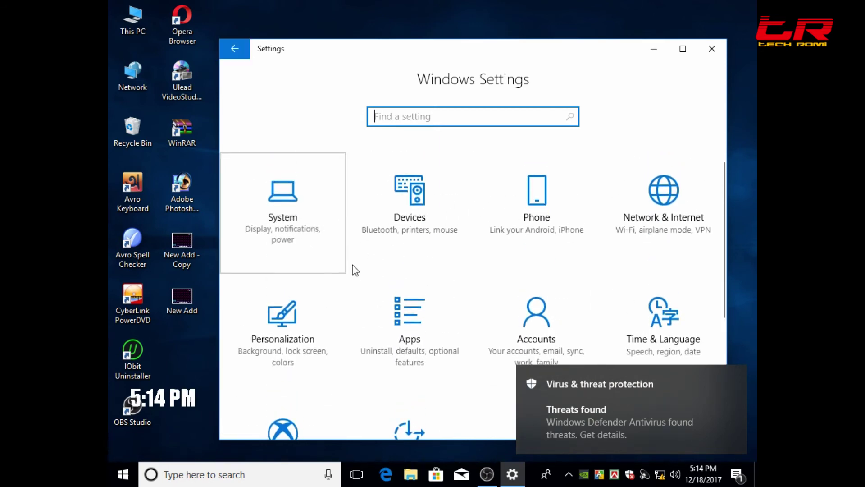
{"action": "scroll", "coordinate": [410, 255], "scroll_direction": "down", "scroll_amount": 1}
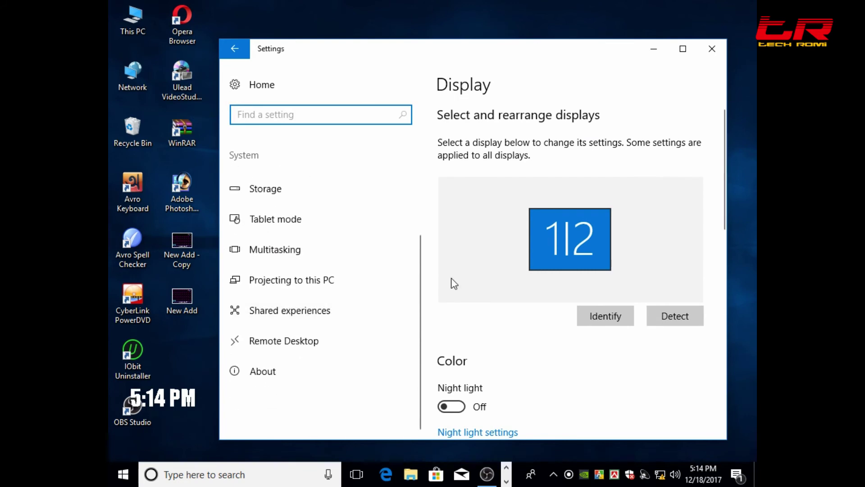
{"action": "left_click", "coordinate": [225, 81]}
{"action": "scroll", "coordinate": [604, 334], "scroll_direction": "down", "scroll_amount": 4}
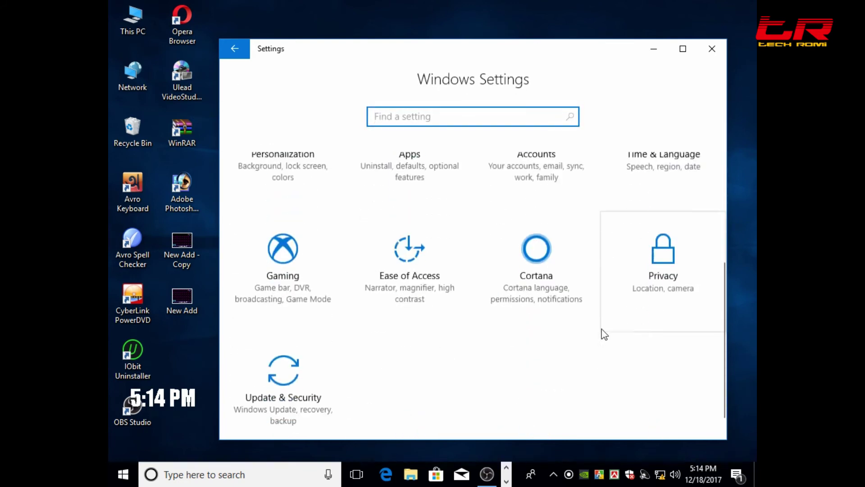
{"action": "left_click", "coordinate": [287, 372]}
{"action": "scroll", "coordinate": [285, 270], "scroll_direction": "down", "scroll_amount": 2}
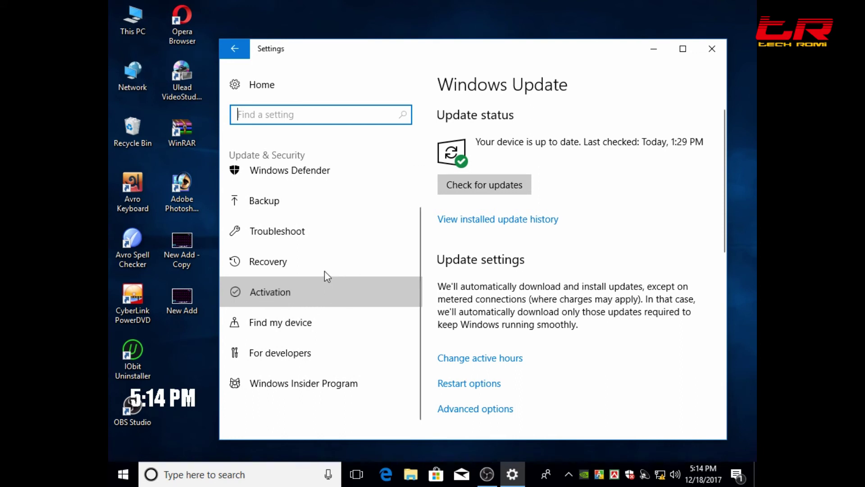
{"action": "left_click", "coordinate": [267, 282]}
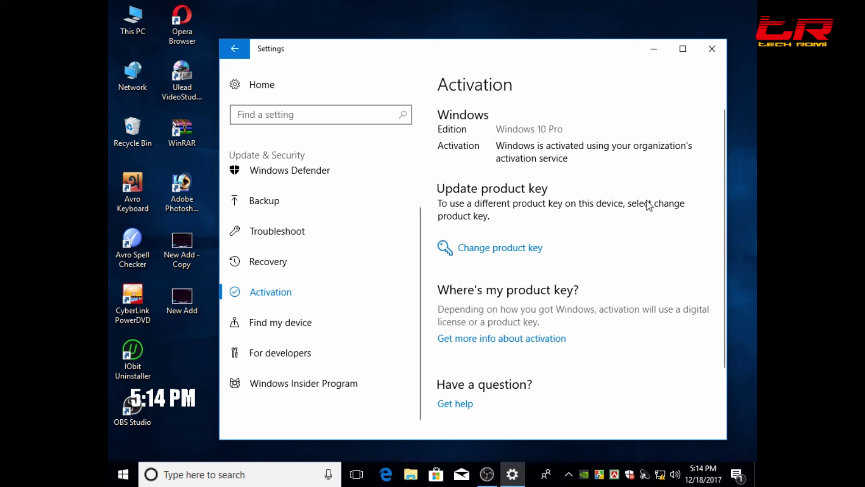
Review the Windows edition and activation details, and close the settings window.
{"action": "scroll", "coordinate": [546, 305], "scroll_direction": "down", "scroll_amount": 3}
{"action": "scroll", "coordinate": [544, 290], "scroll_direction": "up", "scroll_amount": 3}
{"action": "scroll", "coordinate": [517, 281], "scroll_direction": "down", "scroll_amount": 3}
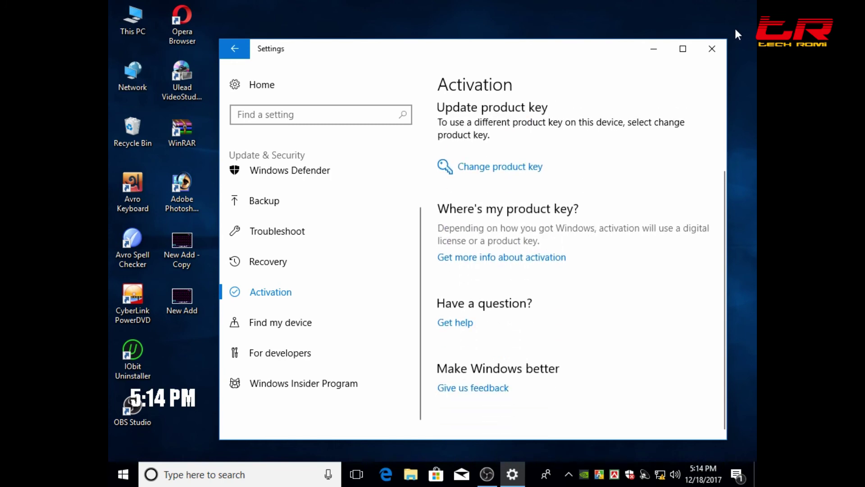
{"action": "left_click", "coordinate": [712, 48]}
{"action": "right_click", "coordinate": [449, 153]}
{"action": "left_click", "coordinate": [499, 190]}
{"action": "right_click", "coordinate": [382, 133]}
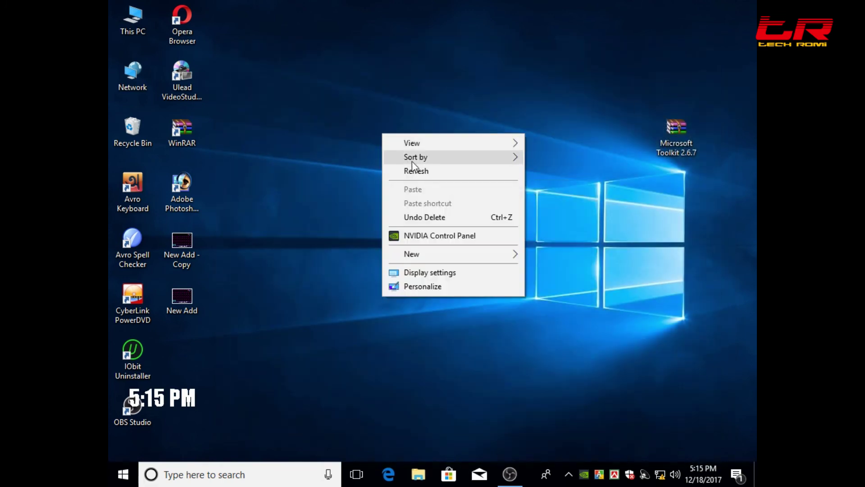
{"action": "left_click", "coordinate": [411, 170]}
{"action": "right_click", "coordinate": [374, 150]}
{"action": "left_click", "coordinate": [418, 183]}
{"action": "right_click", "coordinate": [390, 164]}
{"action": "left_click", "coordinate": [427, 203]}
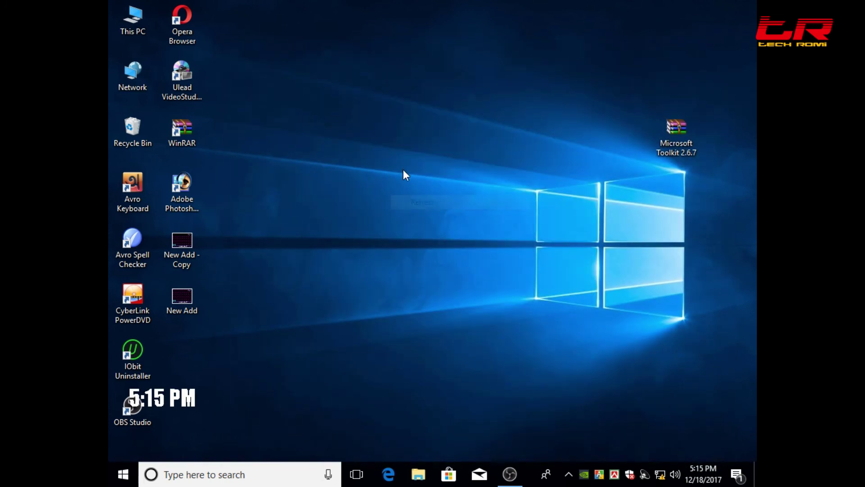
{"action": "right_click", "coordinate": [403, 167]}
{"action": "left_click", "coordinate": [432, 199]}
{"action": "right_click", "coordinate": [405, 145]}
{"action": "left_click", "coordinate": [446, 183]}
{"action": "right_click", "coordinate": [423, 140]}
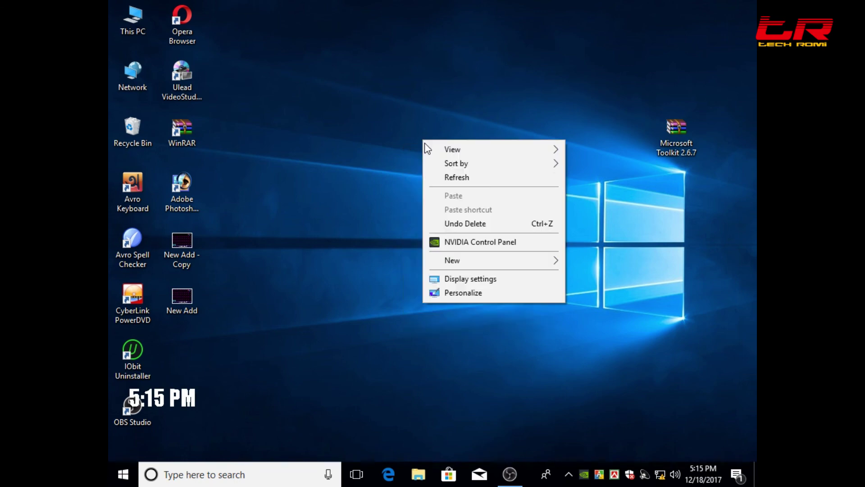
{"action": "left_click", "coordinate": [452, 178]}
{"action": "right_click", "coordinate": [400, 103]}
{"action": "left_click", "coordinate": [429, 136]}
{"action": "right_click", "coordinate": [403, 125]}
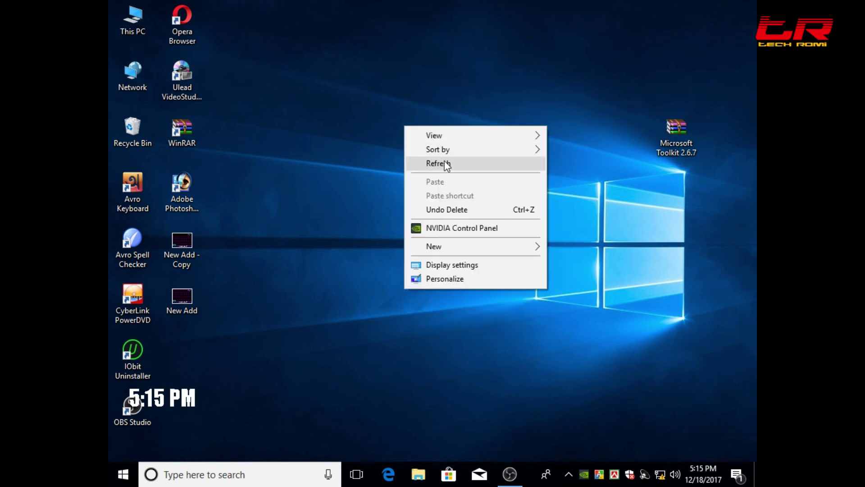
{"action": "left_click", "coordinate": [448, 163]}
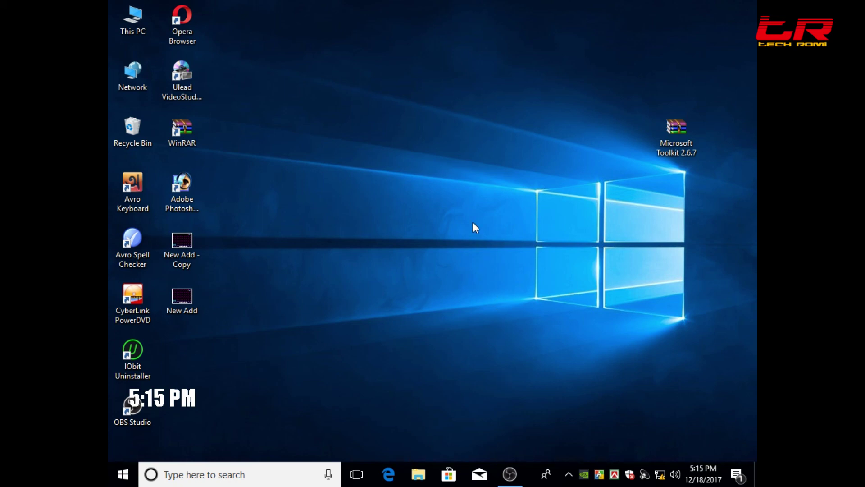